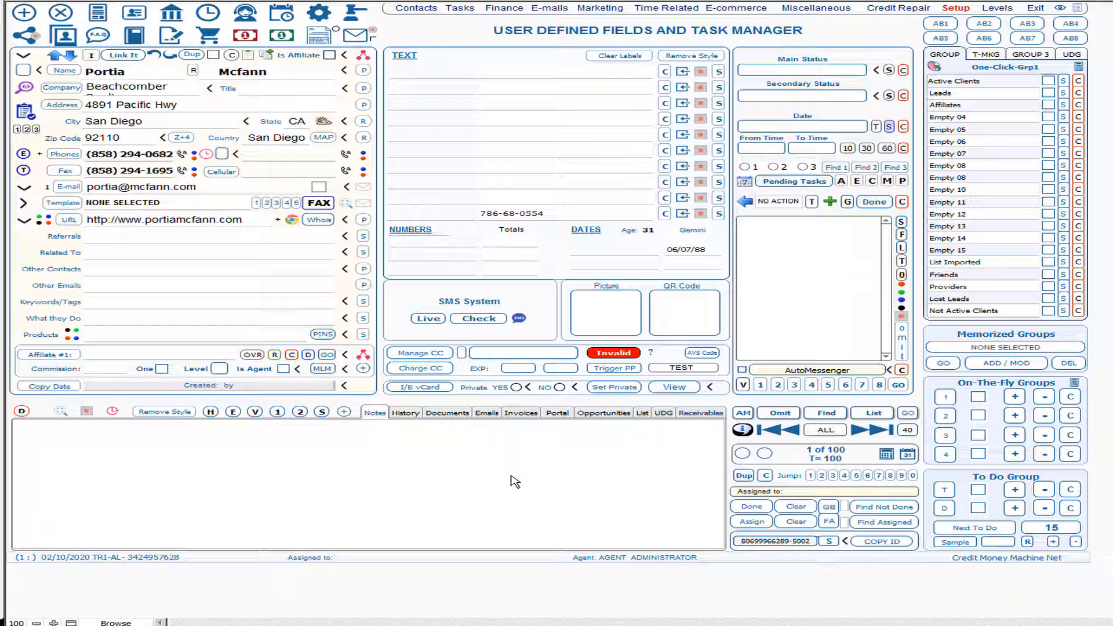
- Create an extra field labelled "Mortgage Company" for the current contact only, among its documents and extra fields
click(445, 415)
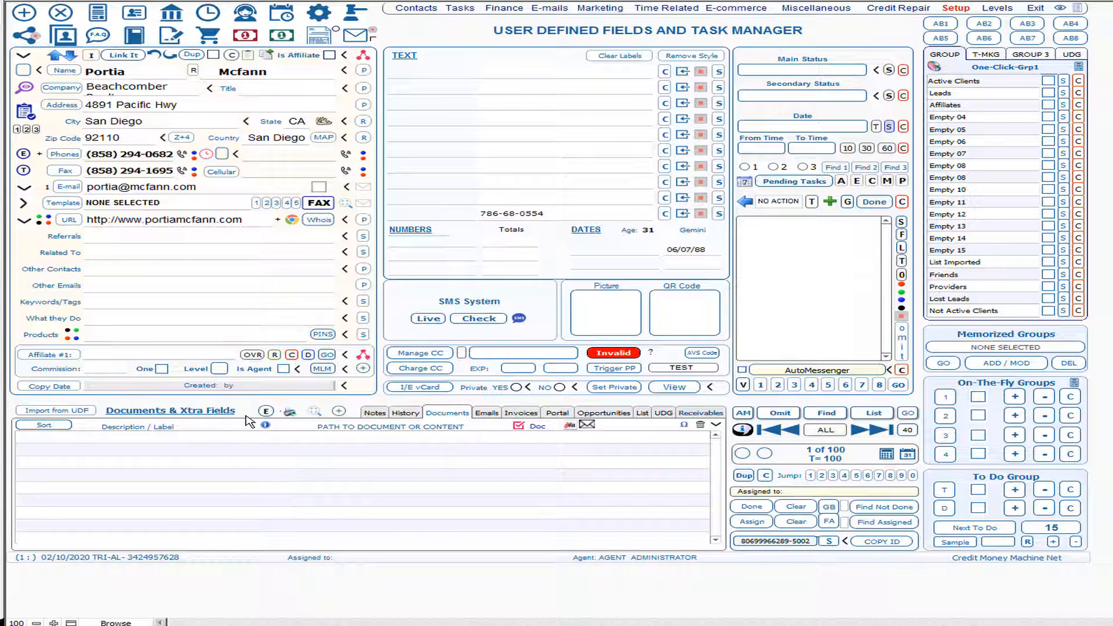
click(339, 411)
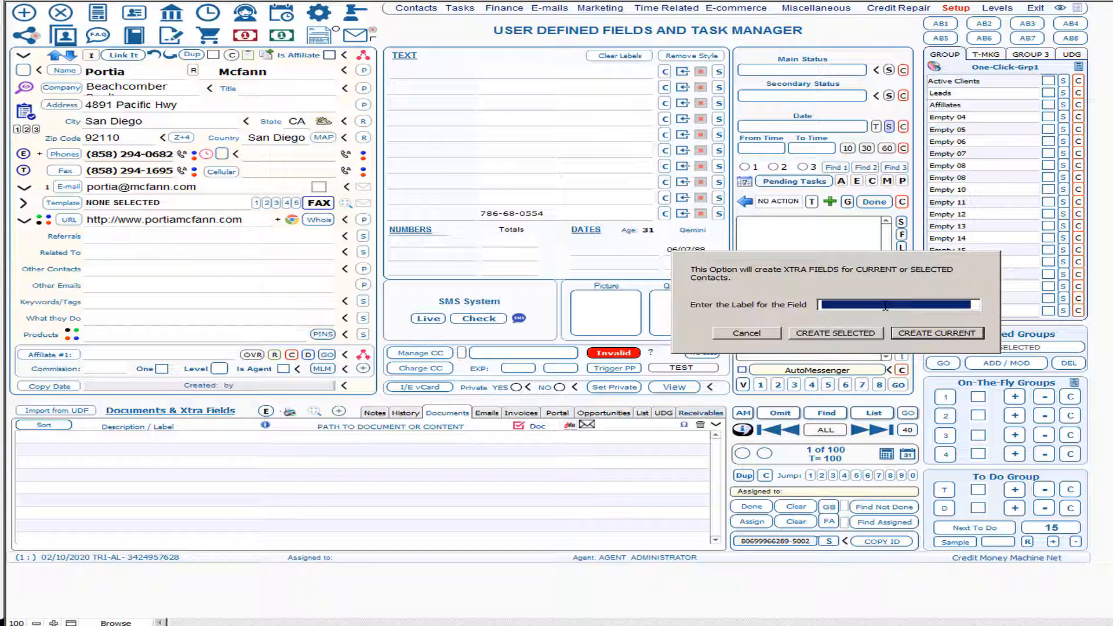
text(Mortg)
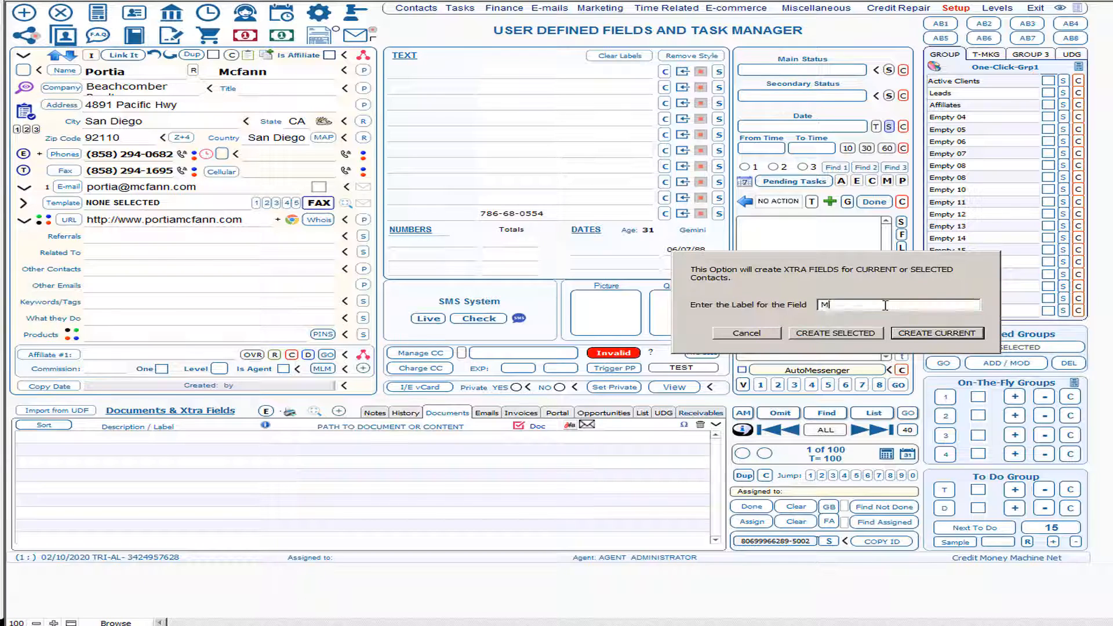
text(e)
key(BackSpace)
text(age Company)
click(936, 333)
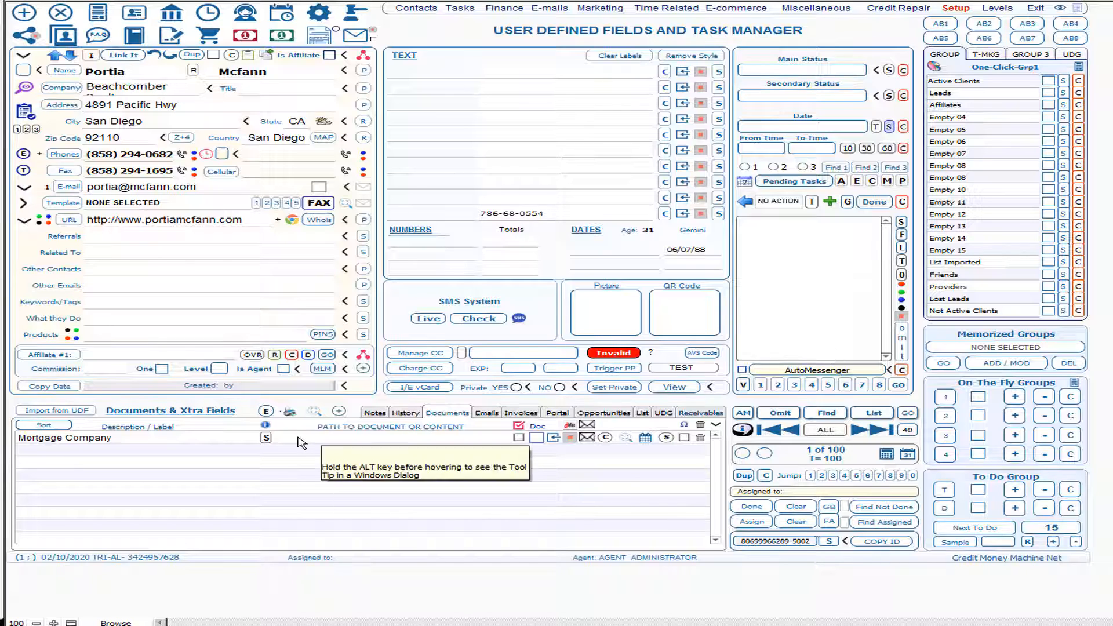
- Enter "ABC Mortgage" as the content of the Mortgage Company extra field
click(299, 442)
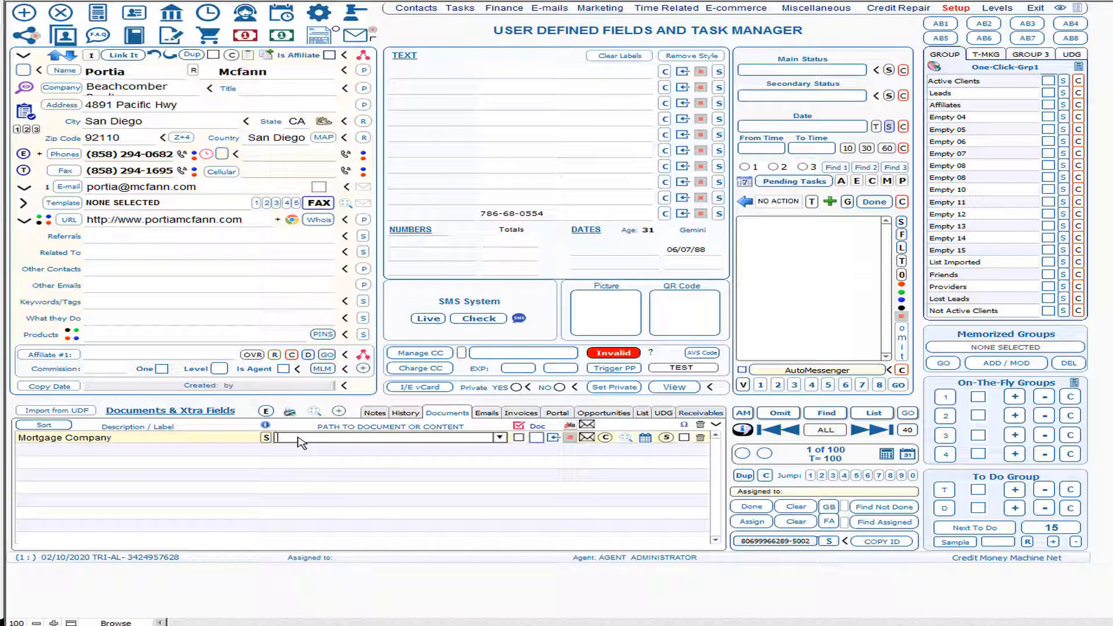
text(ABC MOrtgage)
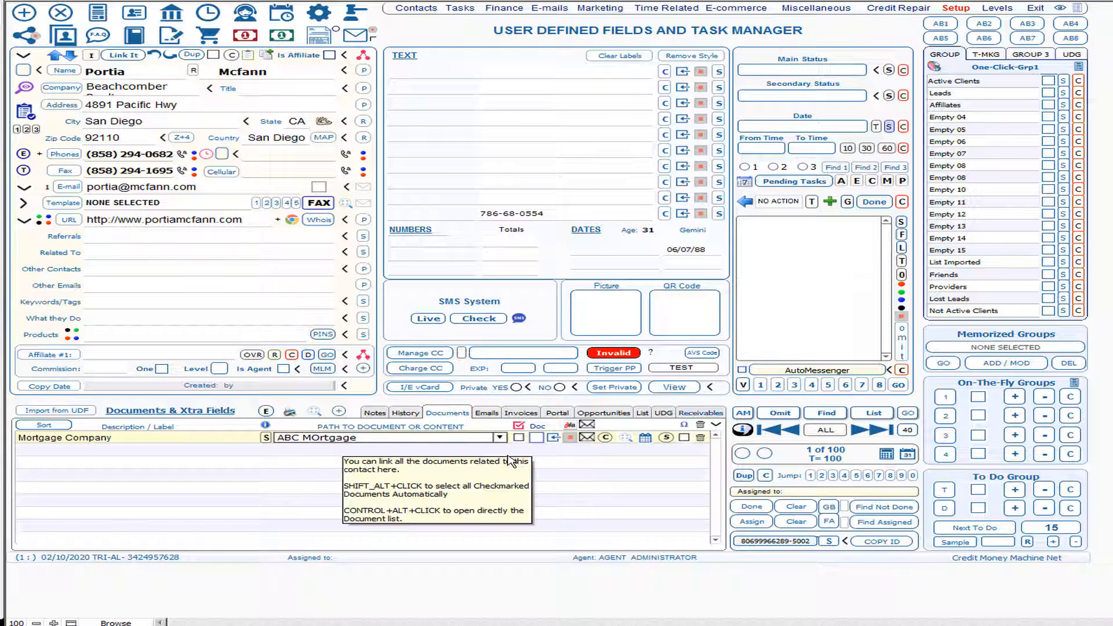
key(Left)
key(Left)
key(Left)
key(Left)
key(Left)
key(Left)
key(BackSpace)
text(o)
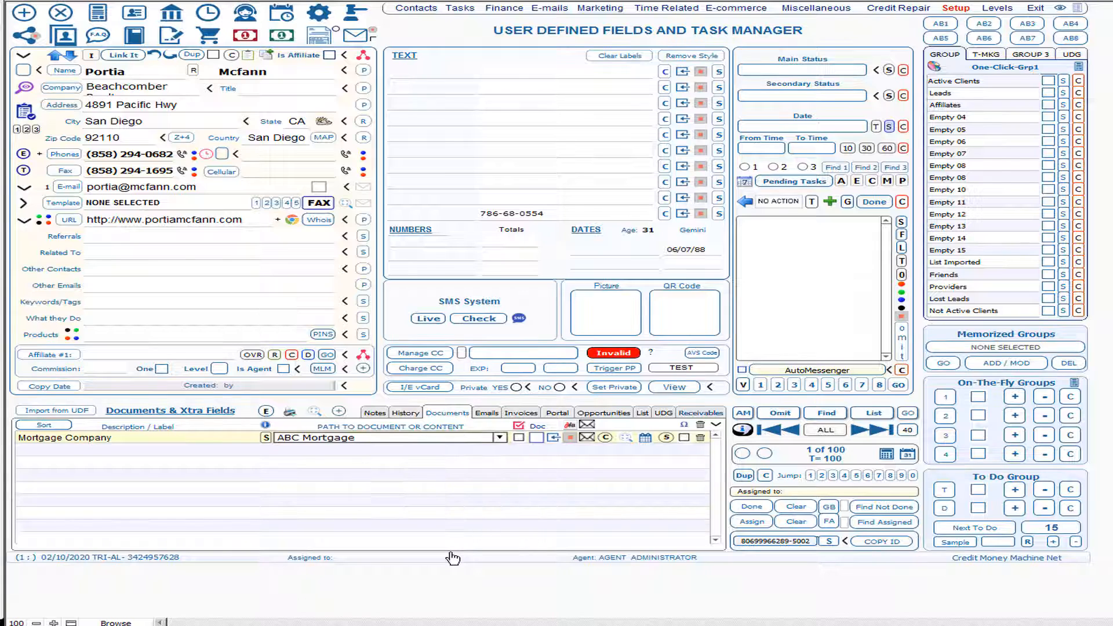
click(313, 584)
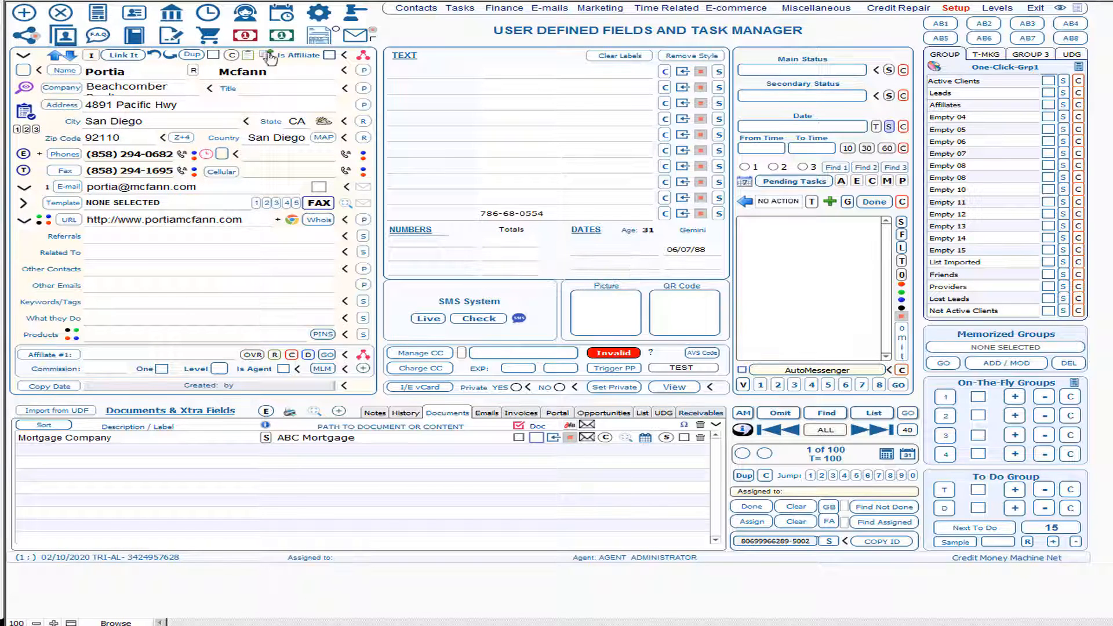
- Label the first two user-defined text fields "MyLabel 1" and "MyLabel 2" on this contact
click(413, 73)
text(MyLabel 1)
click(421, 87)
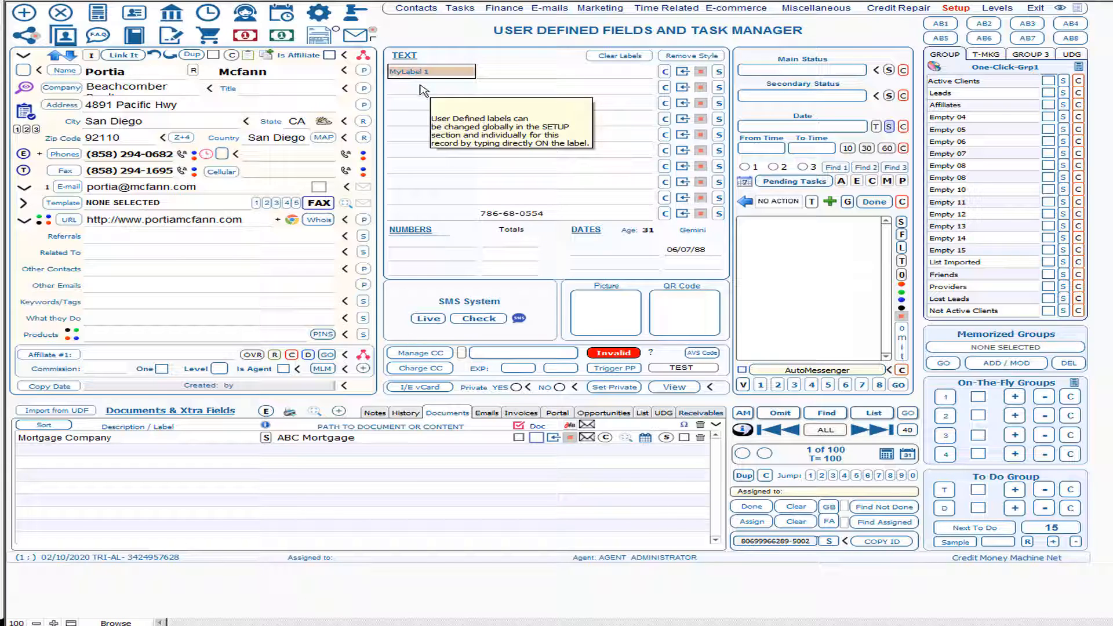
text(MyLabel 1)
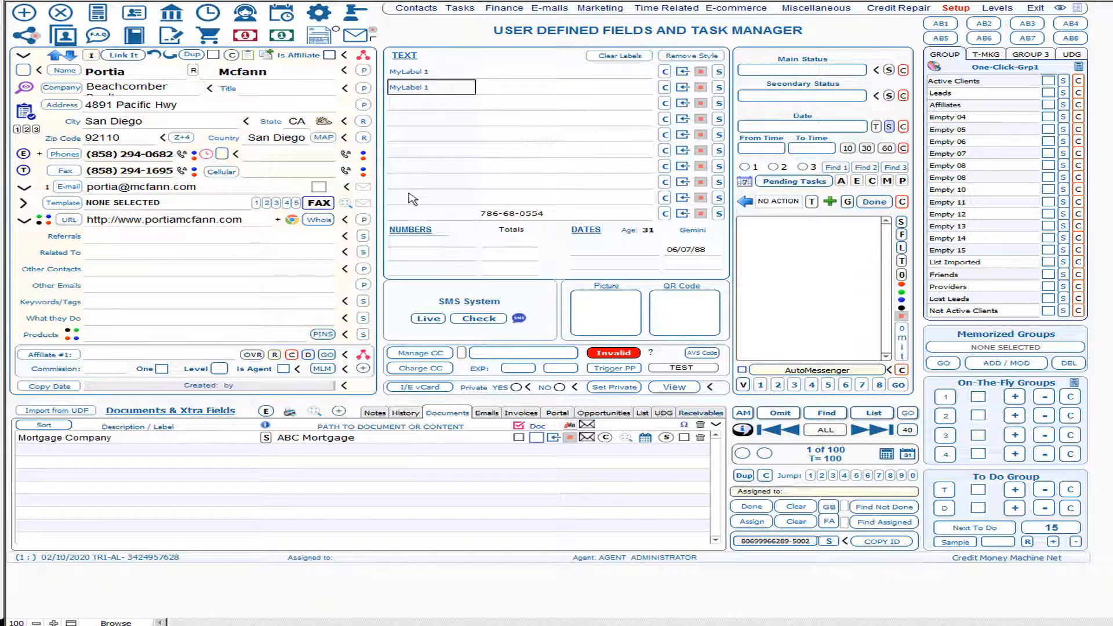
mouse_move(408, 246)
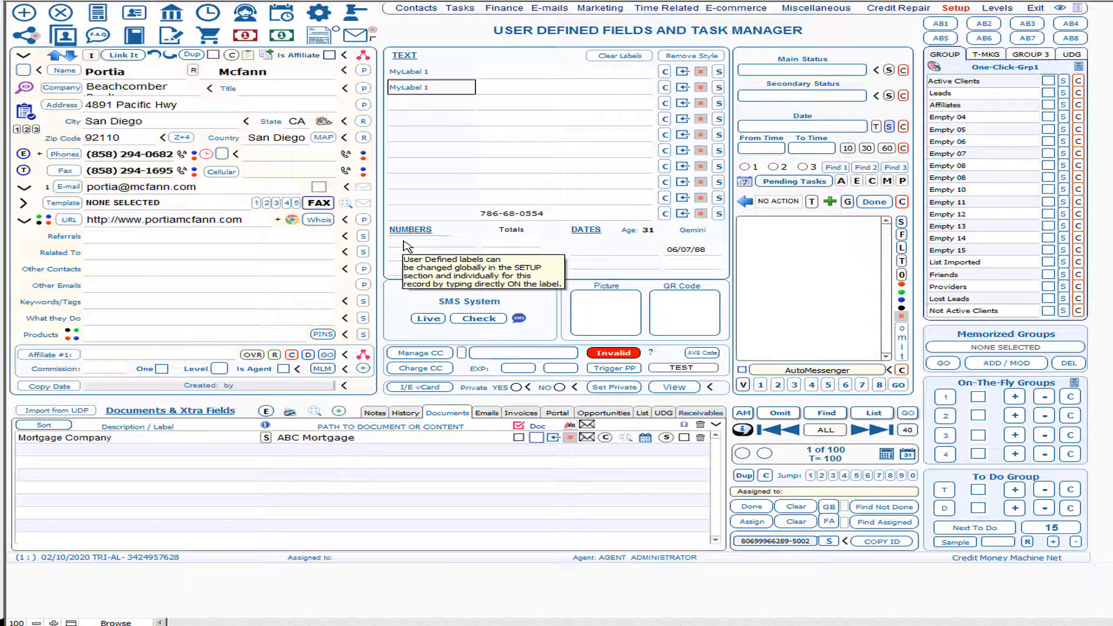
text(2)
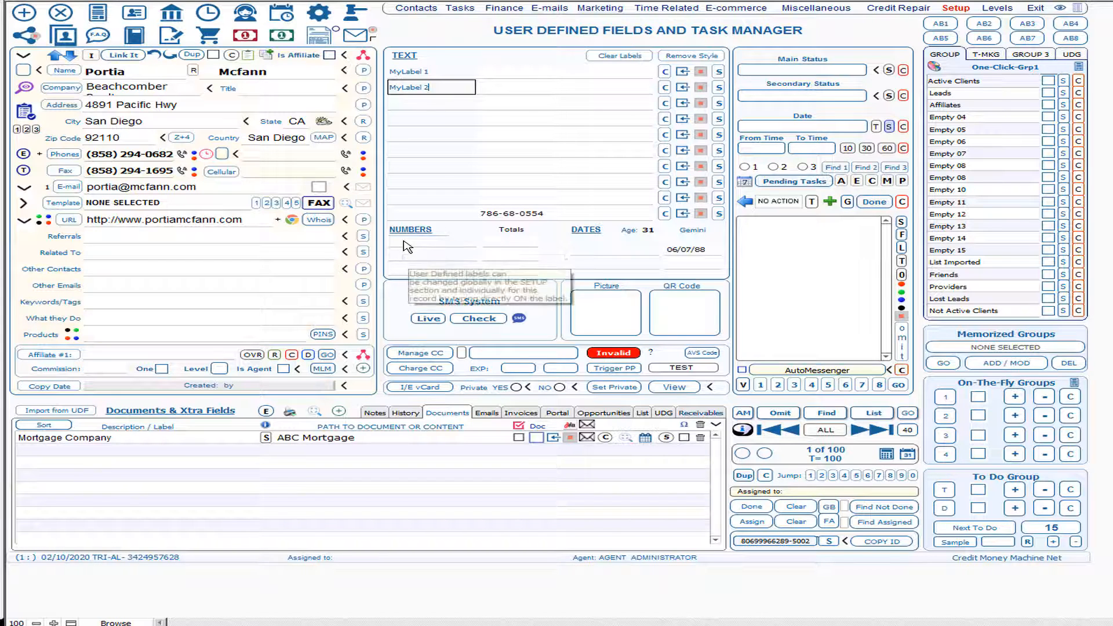
- Add the missing space to the first two text field labels so they read "My Label 1" and "My Label 2"
click(402, 72)
key(ctrl+c)
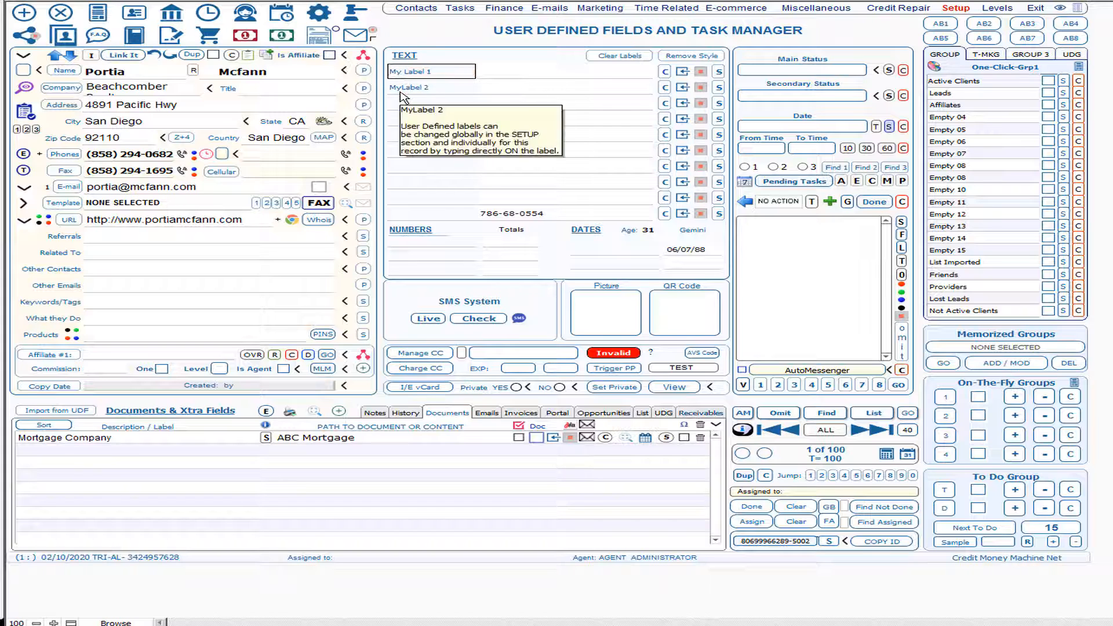
click(401, 91)
click(398, 88)
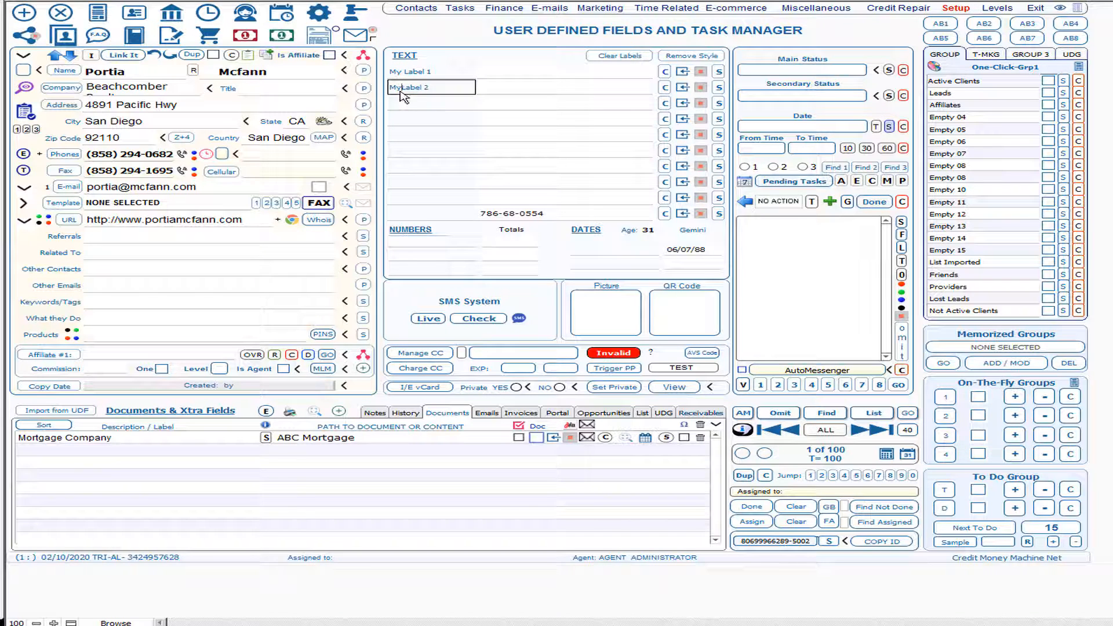
- Label the first user-defined number field "MyLabel 3" and the last text field "Social Security"
click(408, 245)
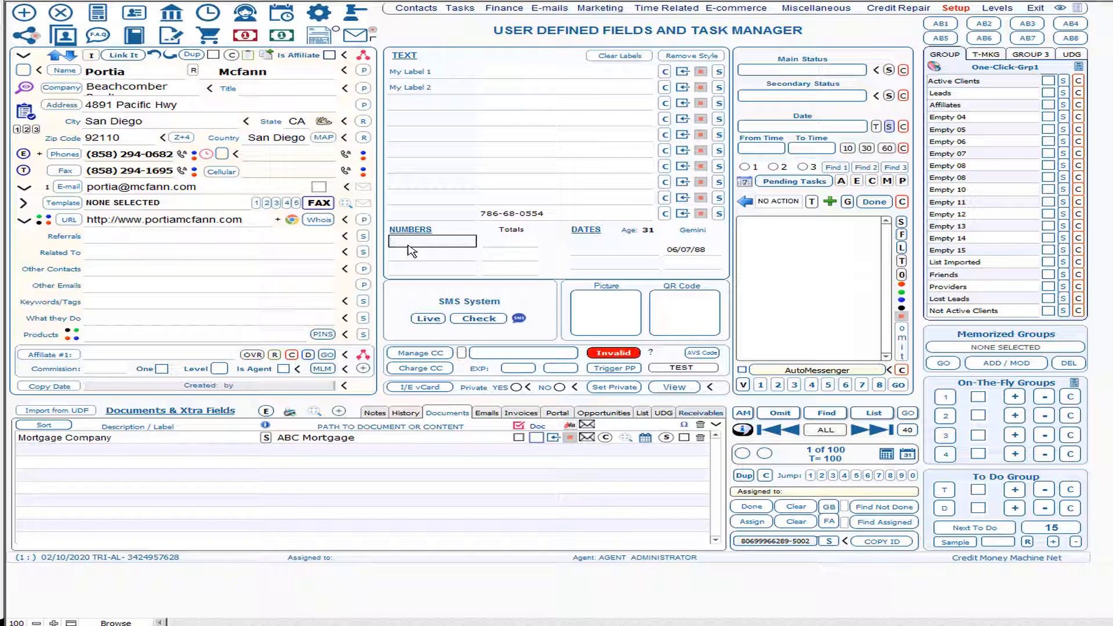
key(ctrl+v)
click(1107, 244)
click(415, 216)
text(Social S)
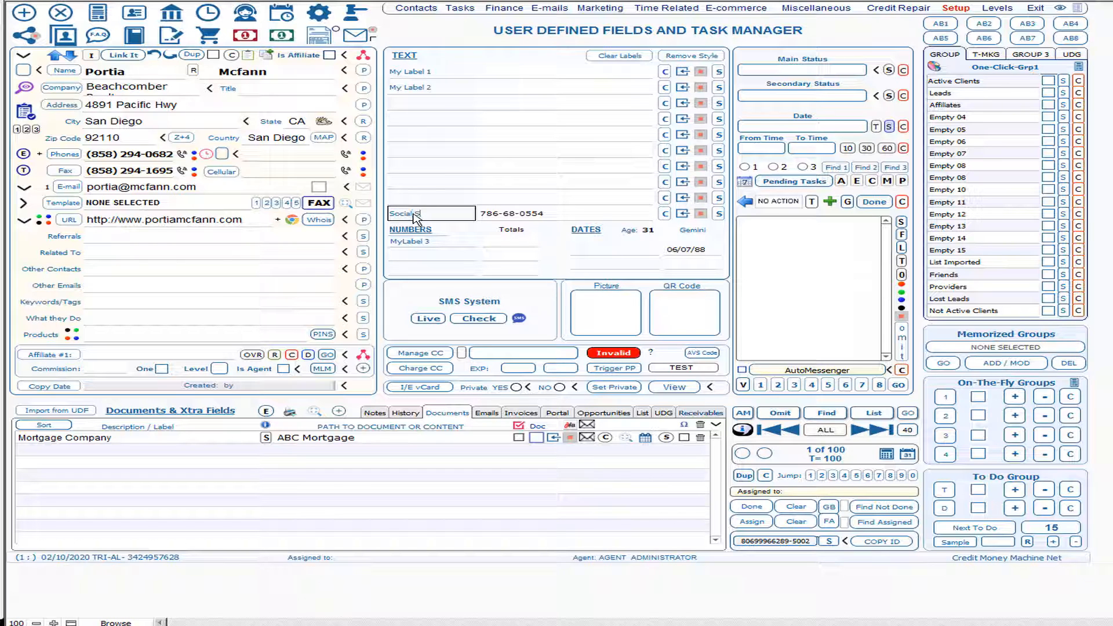
text(ecurity)
click(1101, 291)
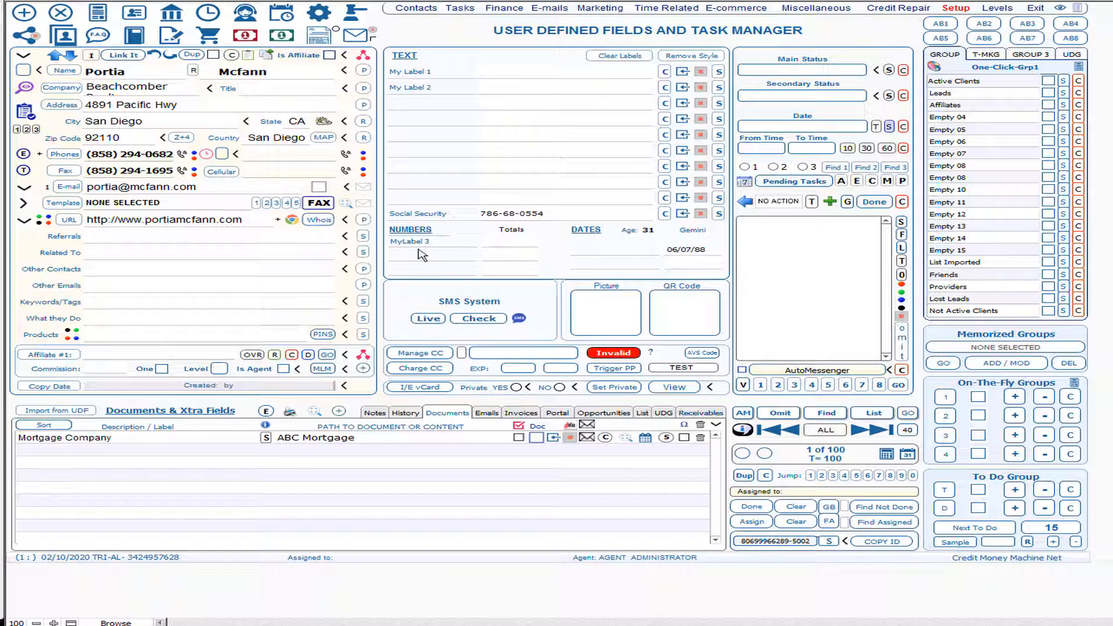
mouse_move(422, 254)
click(952, 14)
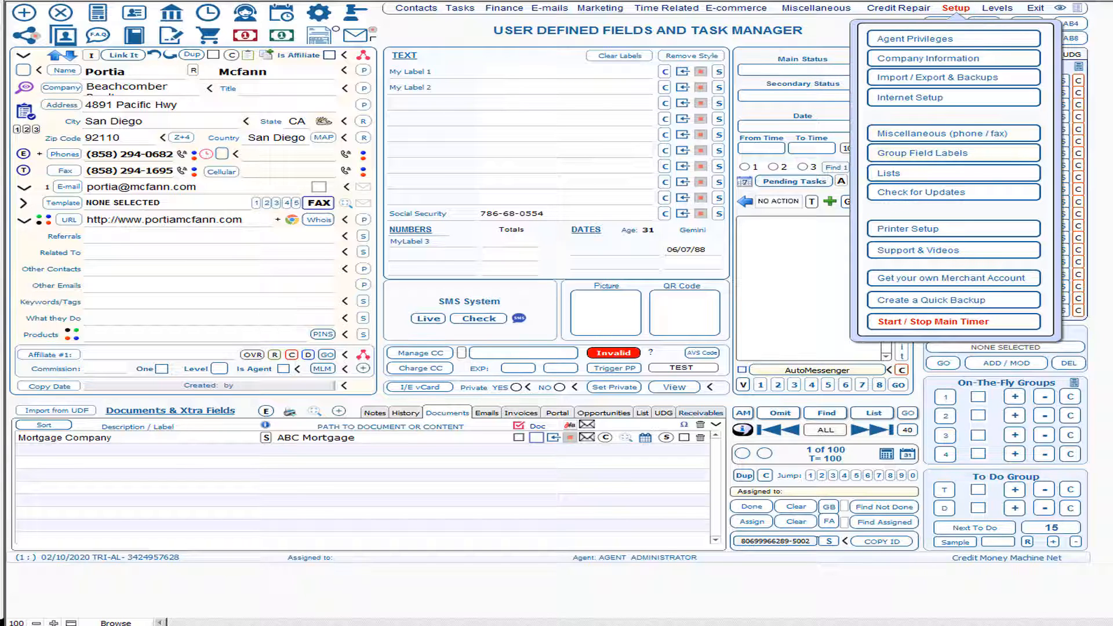
click(812, 126)
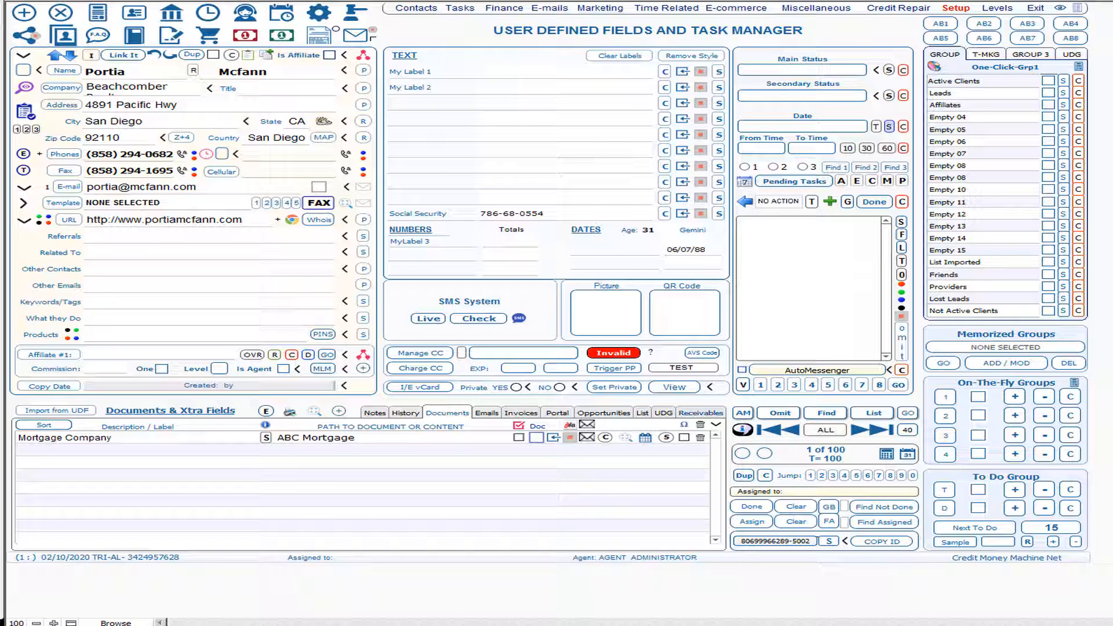
- Add a blank contact to examine its default user-defined labels and delete it again, returning to the first contact
click(24, 14)
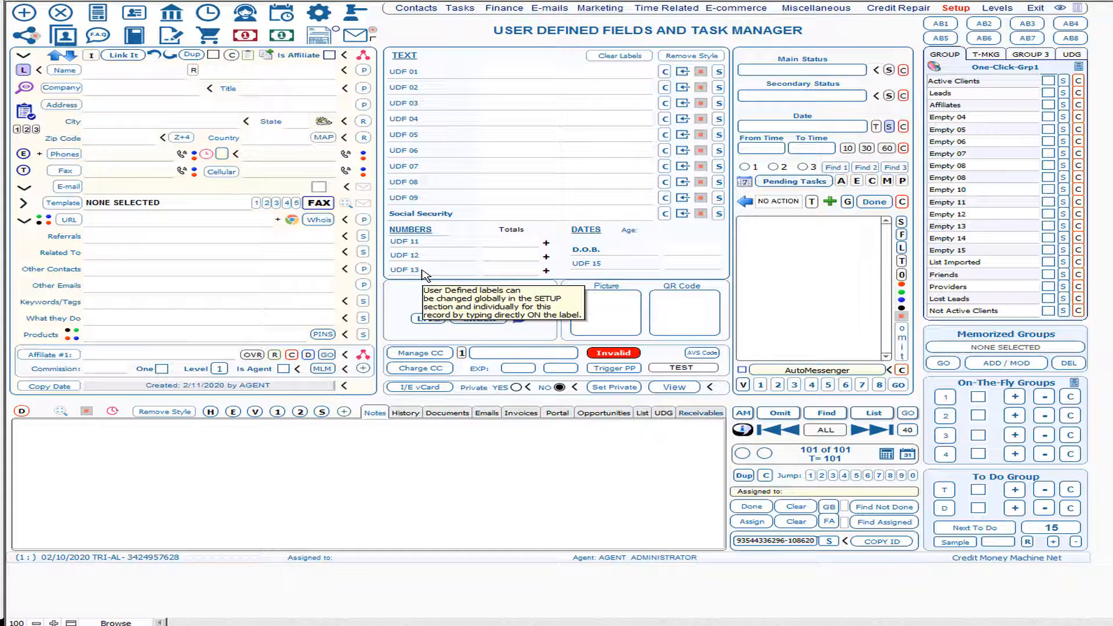
click(61, 14)
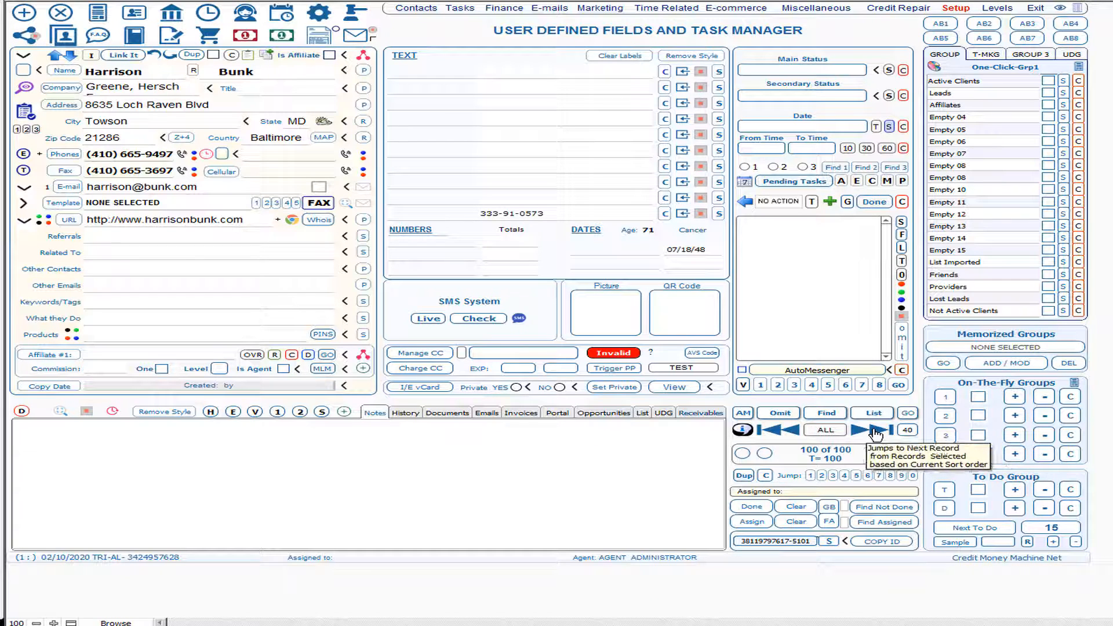
click(771, 430)
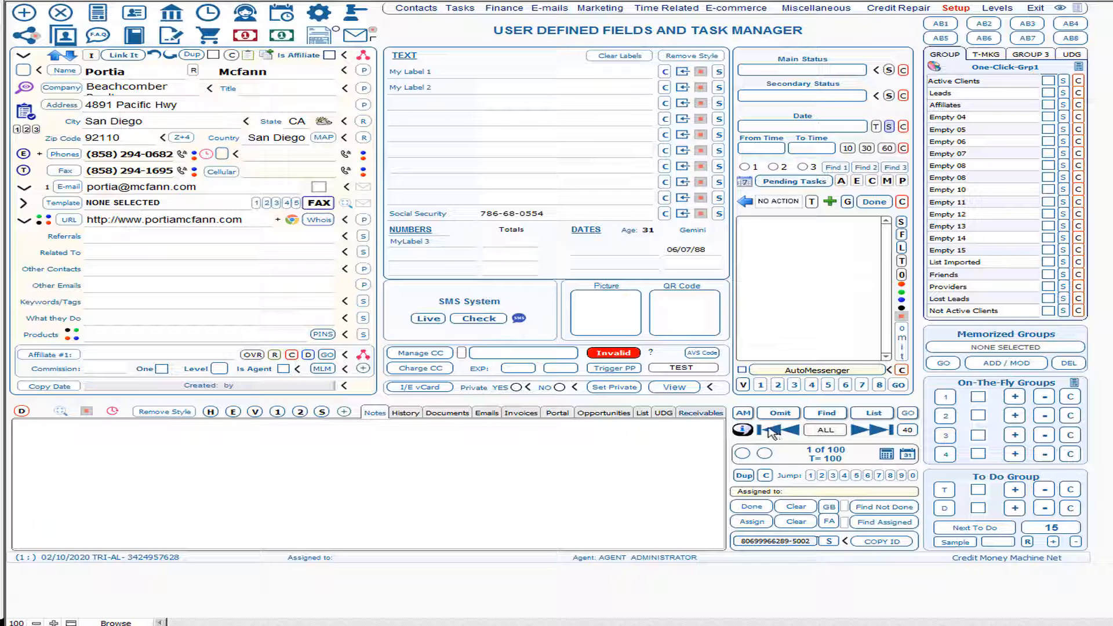
- Create a second extra field labelled "Drivers License" for the current contact only
click(442, 414)
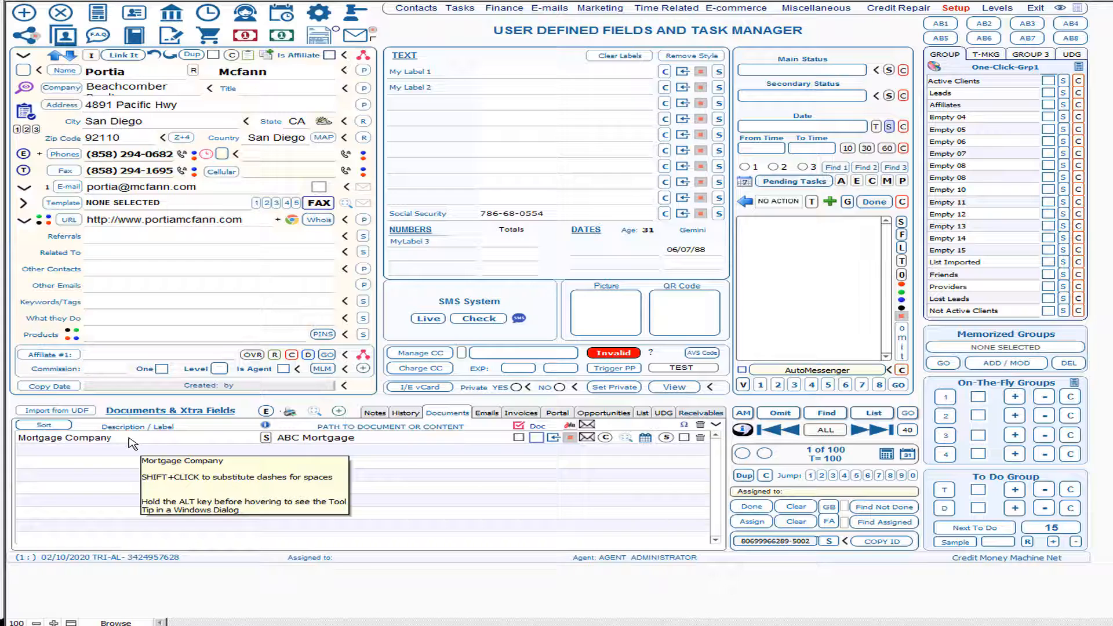
click(340, 413)
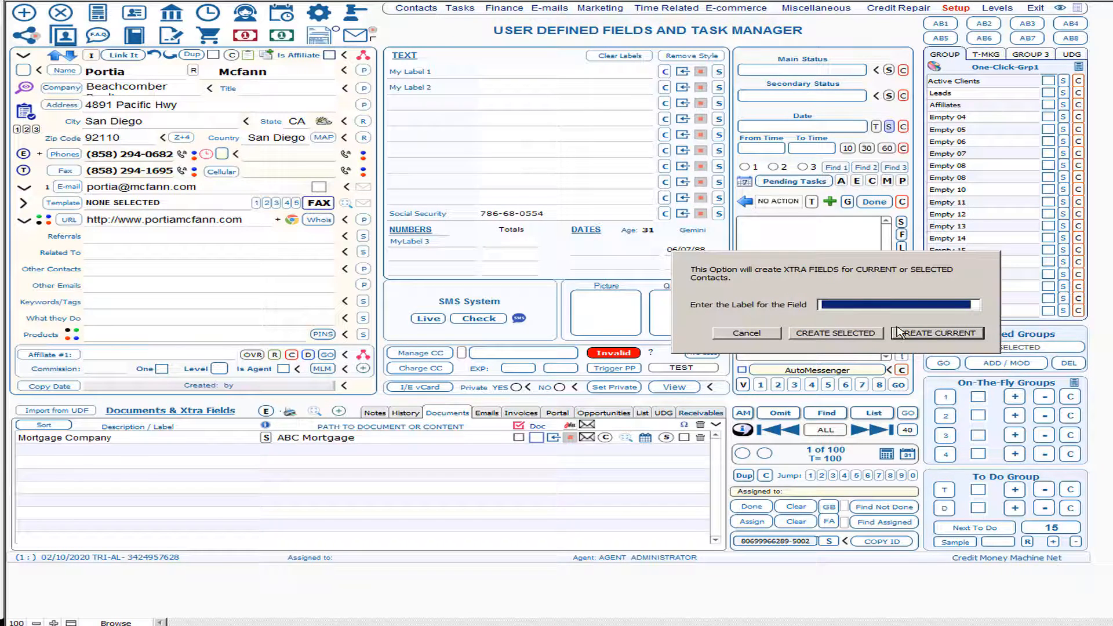
text(Driver)
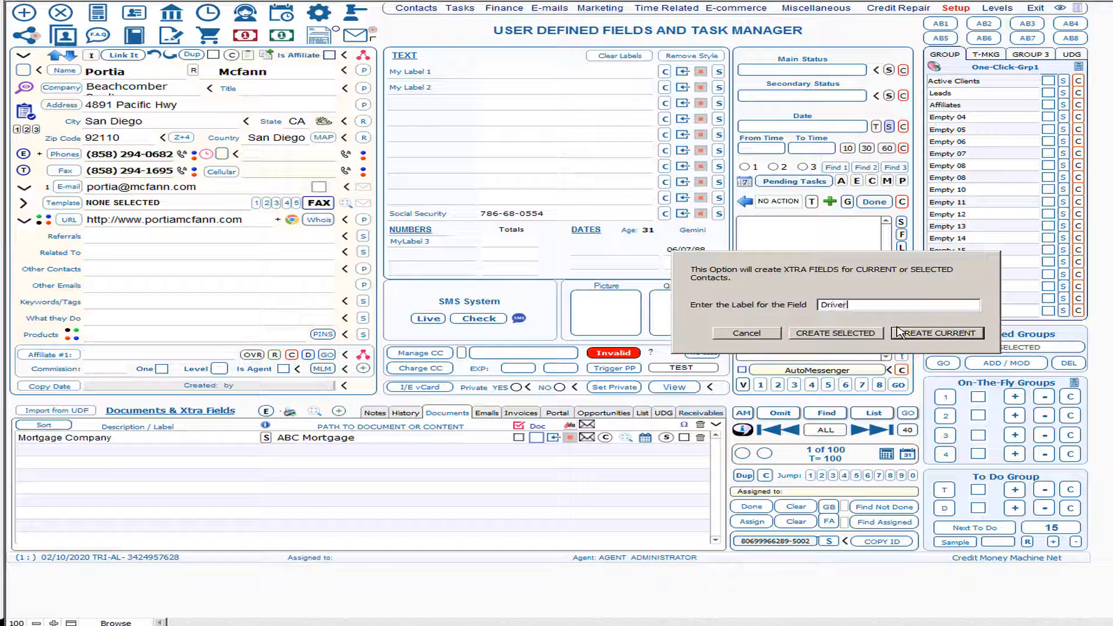
text(s)
text(License)
click(949, 335)
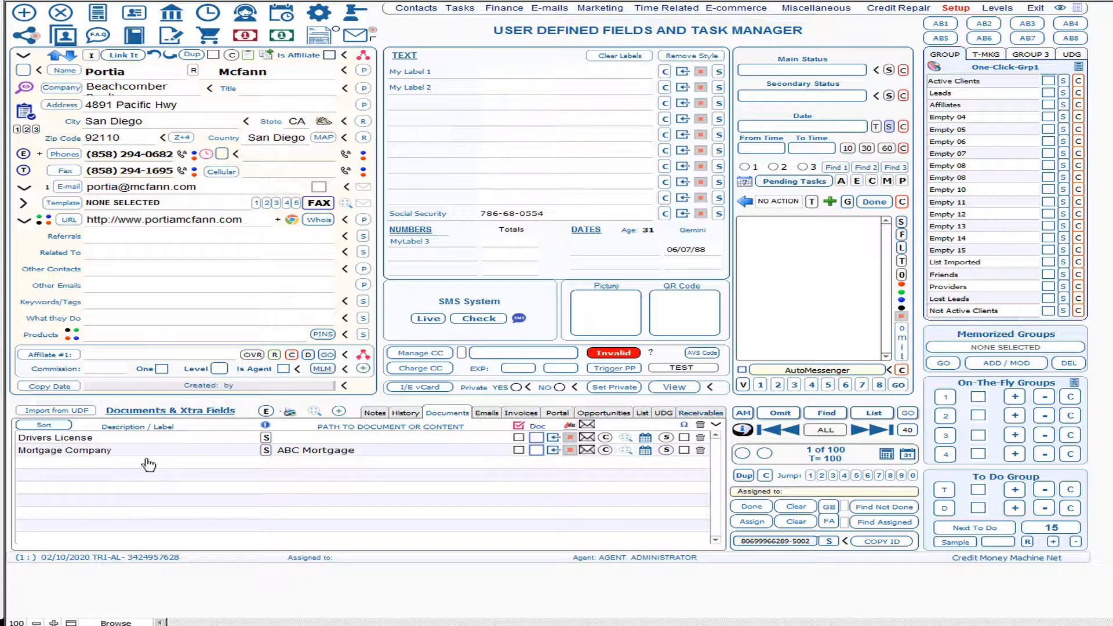
- Save the contact's user-defined field structure as "My Sample Labels", including only the labels of its extra fields
click(26, 15)
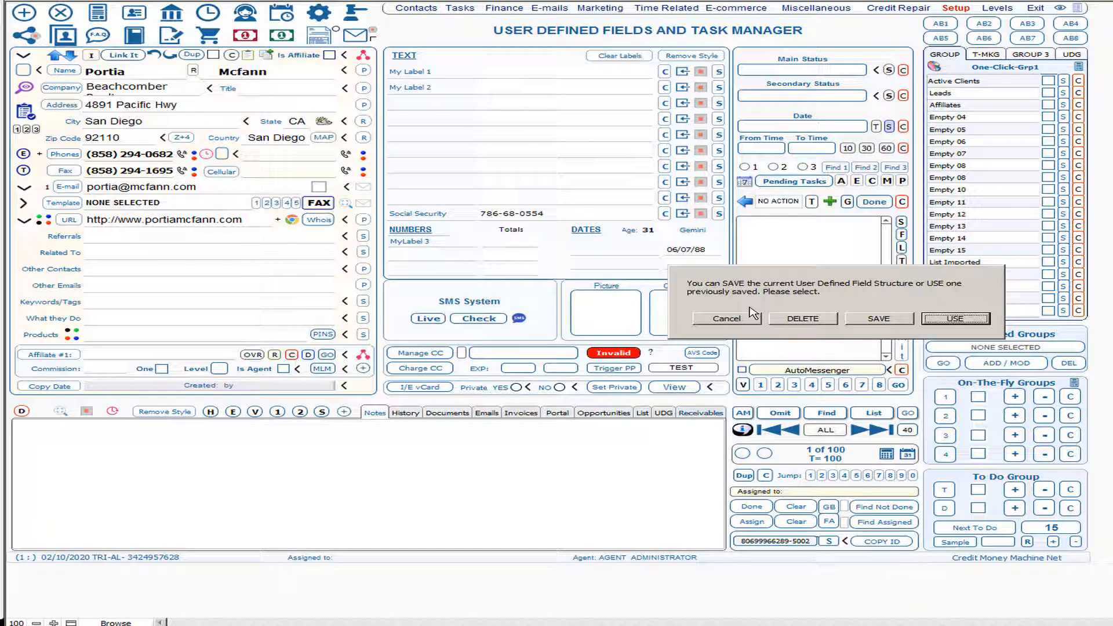
click(879, 319)
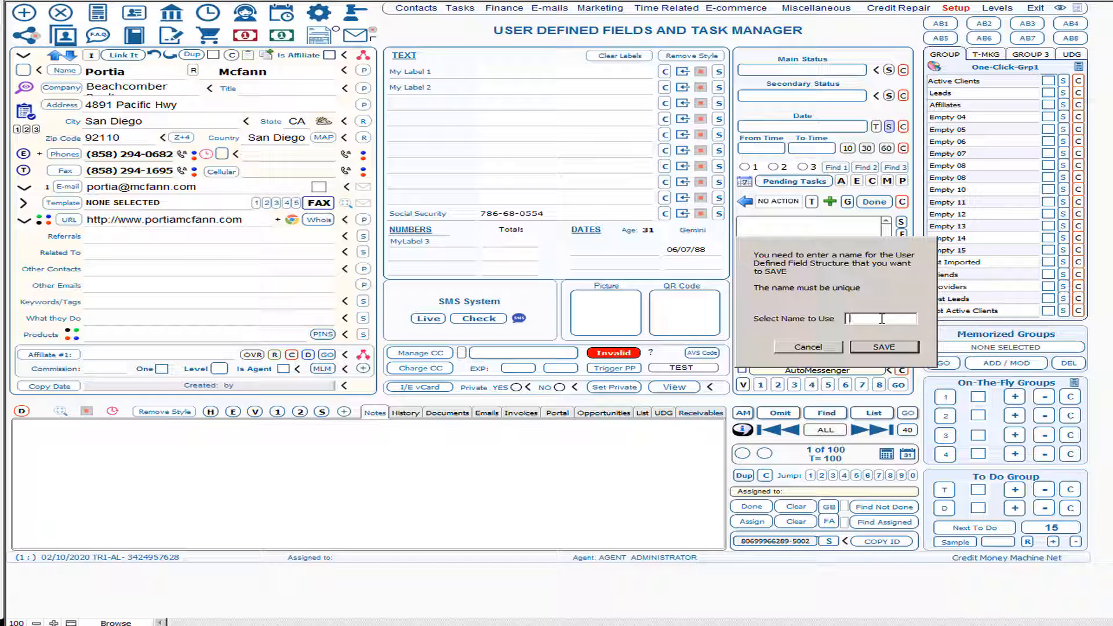
text(My Sample Labels)
click(884, 347)
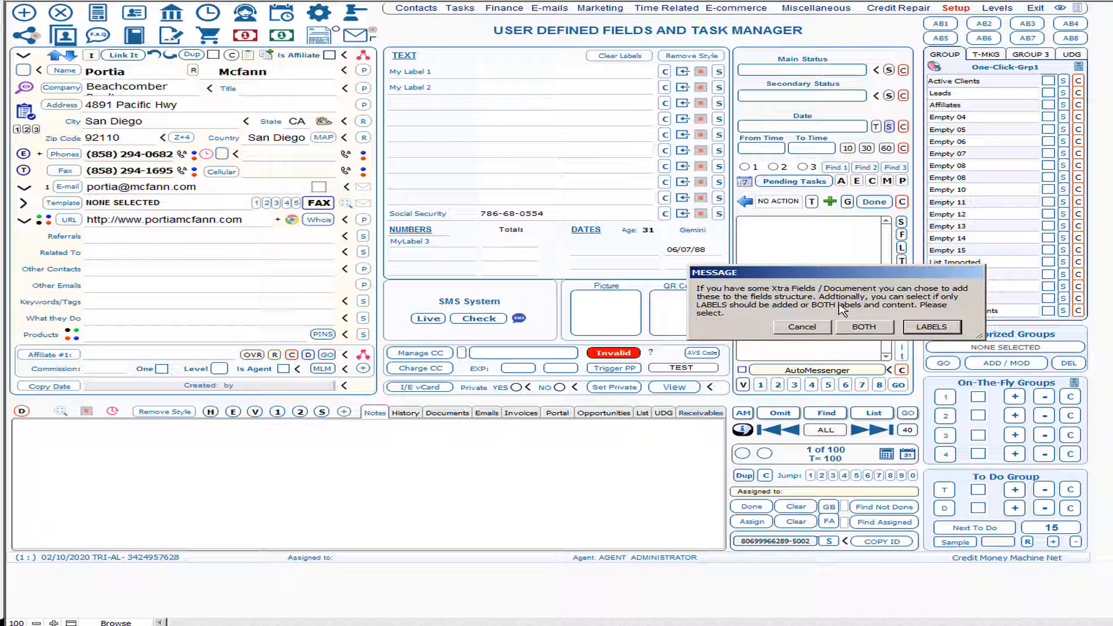
click(933, 327)
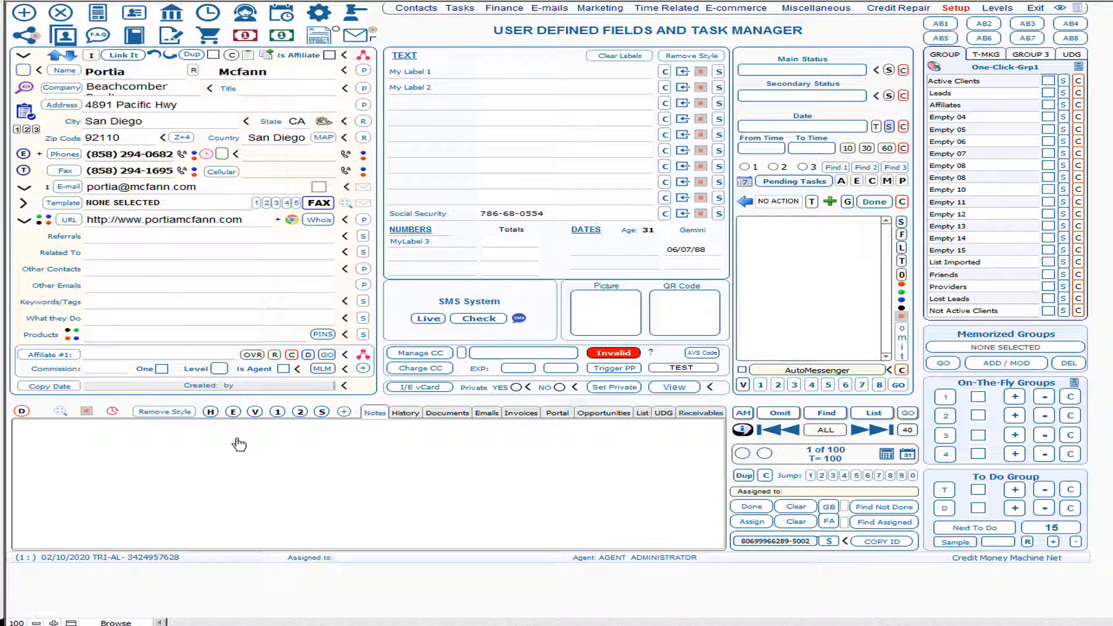
- Add a new contact using the saved "My Sample Labels" field structure and open its documents and extra fields
ctrl+shift+click(25, 17)
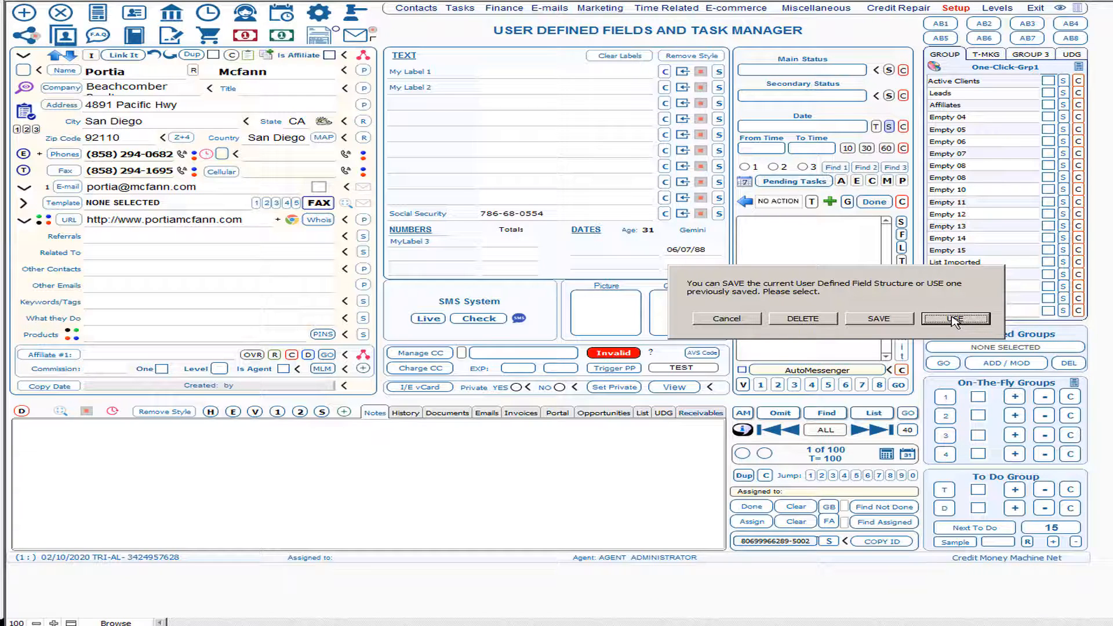
click(953, 321)
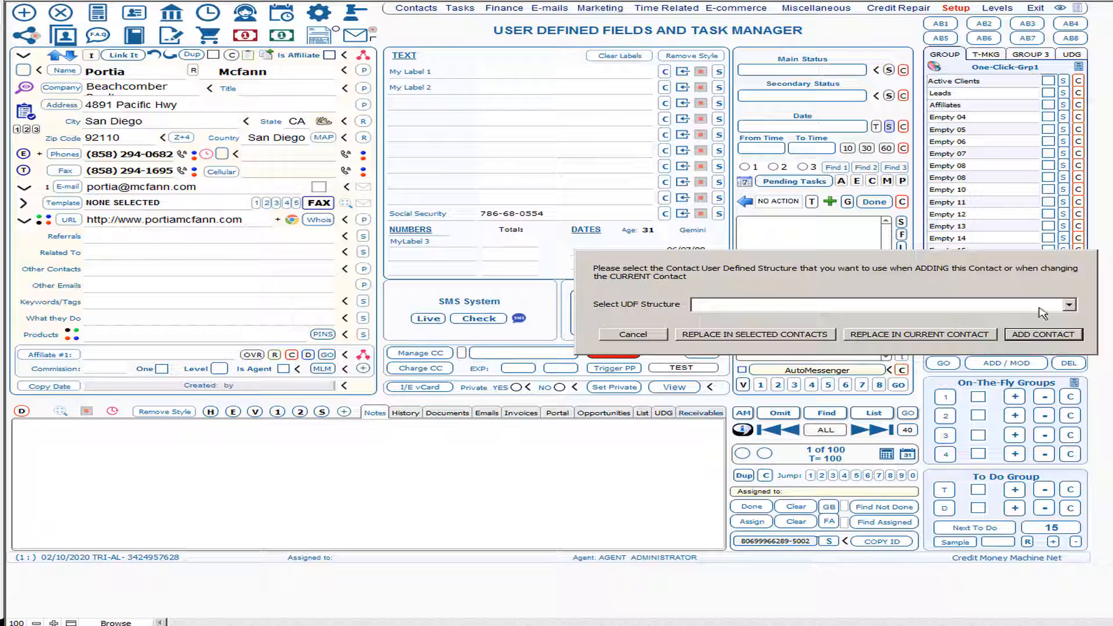
click(1069, 308)
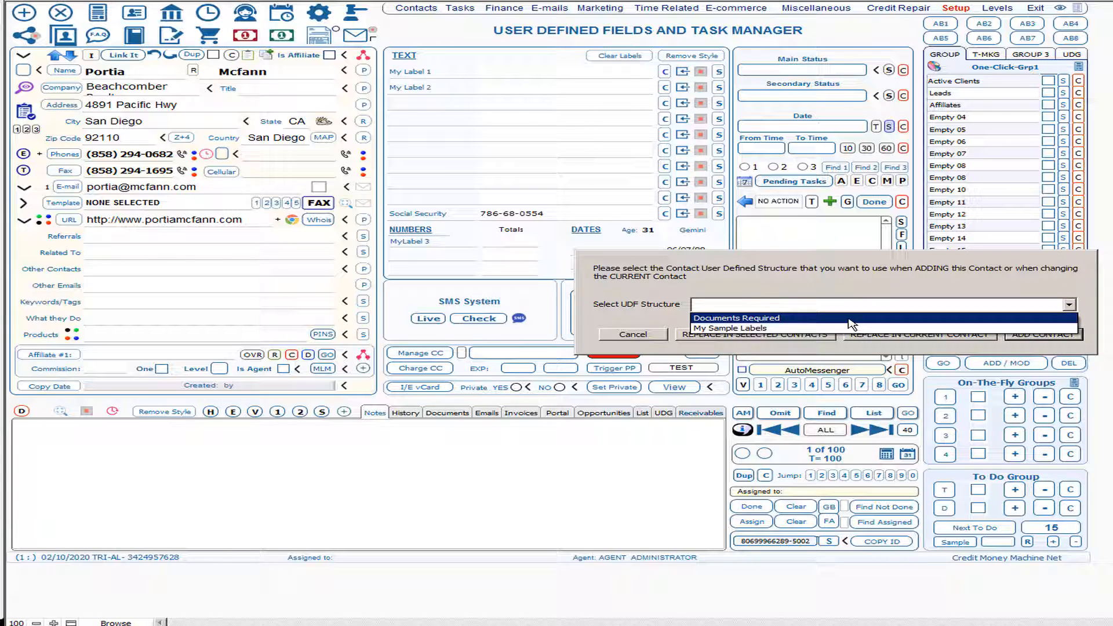
key(Down)
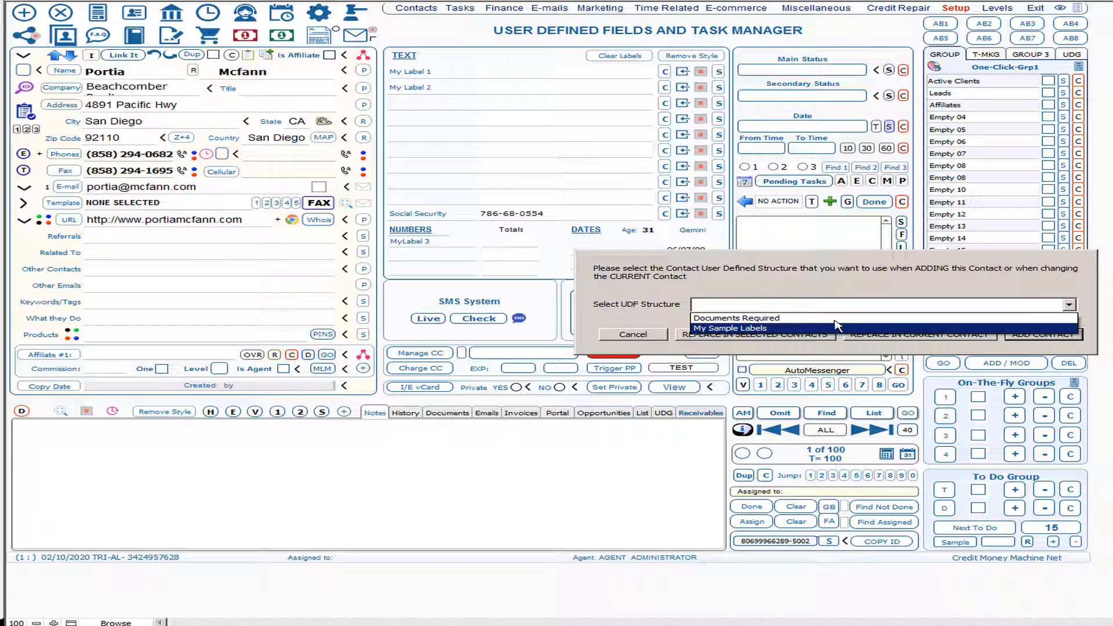
click(752, 332)
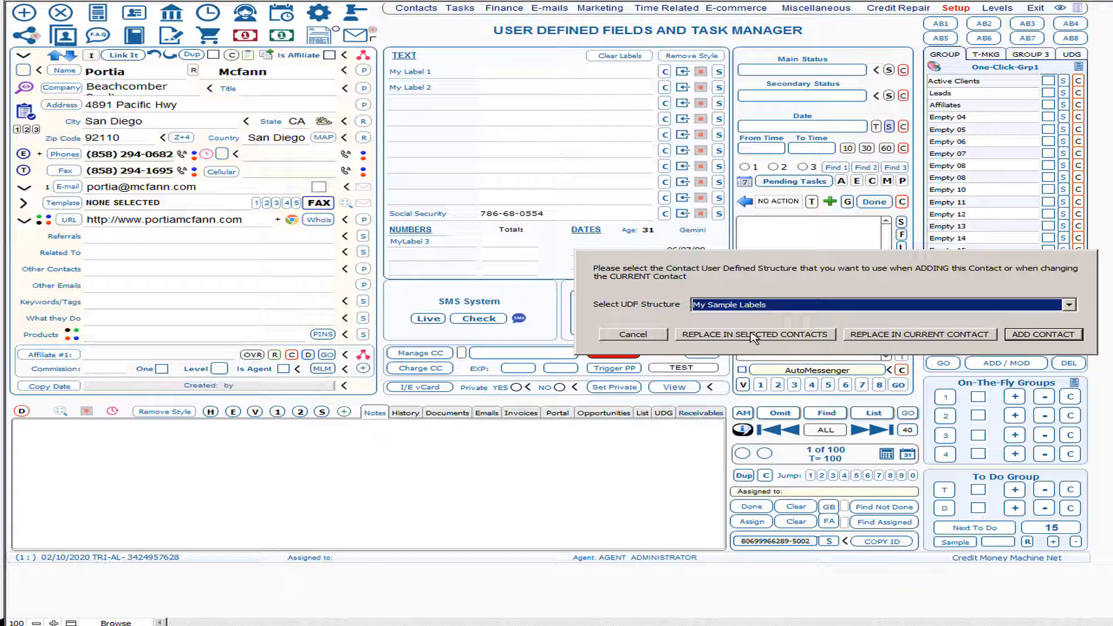
click(755, 336)
click(914, 335)
click(1039, 335)
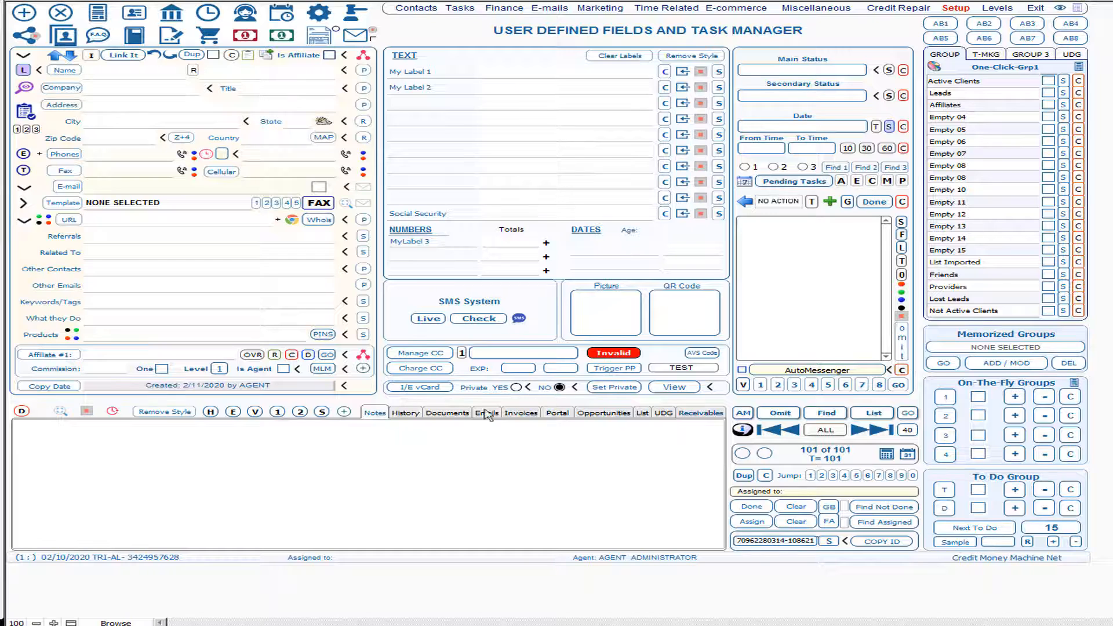
click(449, 414)
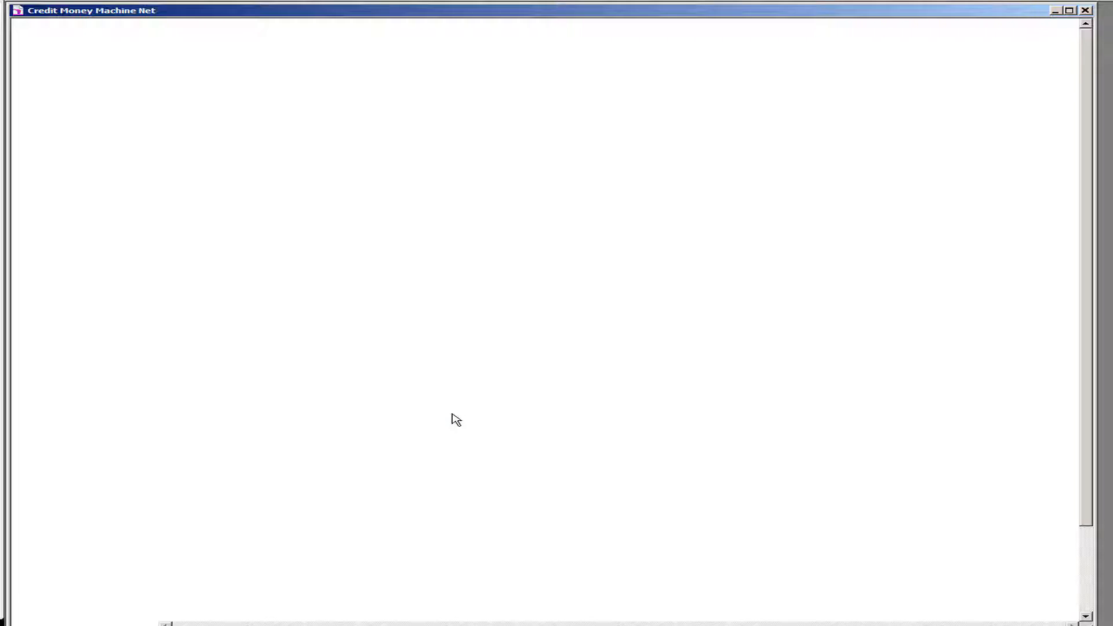